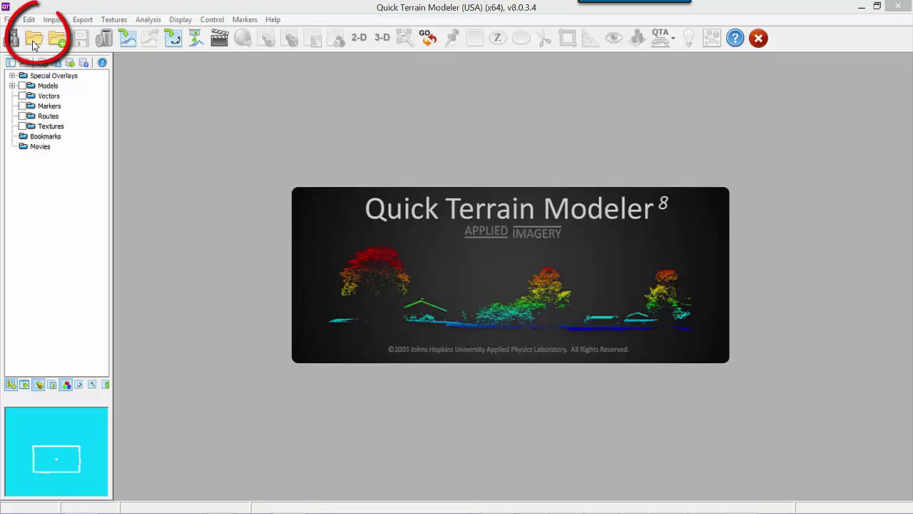
# - Open the surface model Iowa_All Returns_DSM_dem.tif from the Iowa Rural Surface Models folder
pyautogui.click(33, 41)
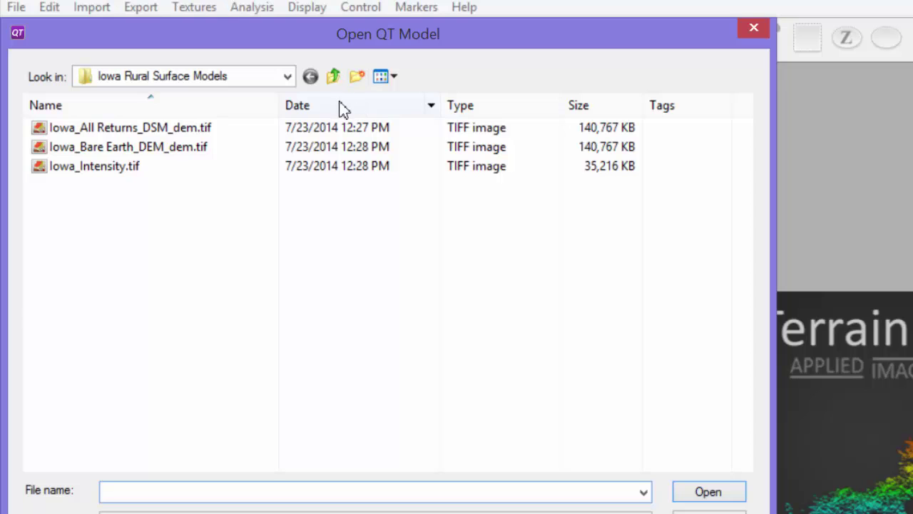
pyautogui.click(334, 76)
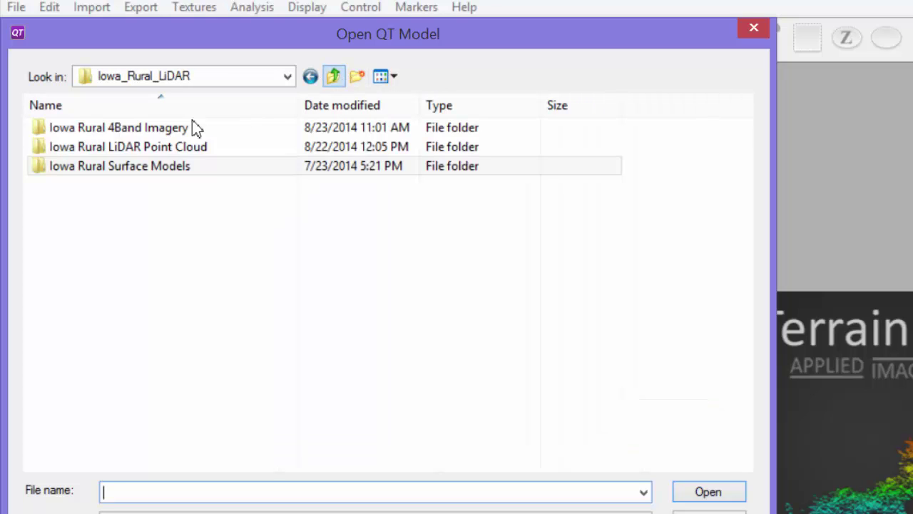
pyautogui.doubleClick(156, 175)
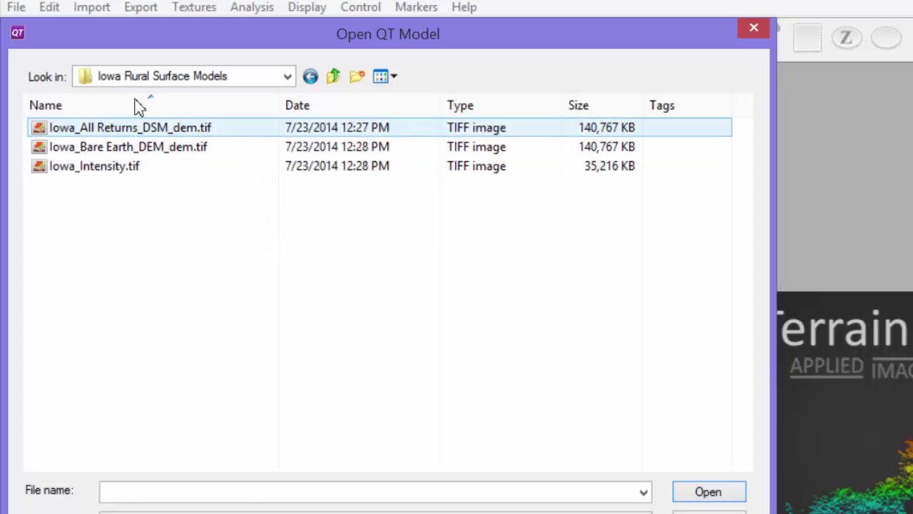
pyautogui.click(161, 127)
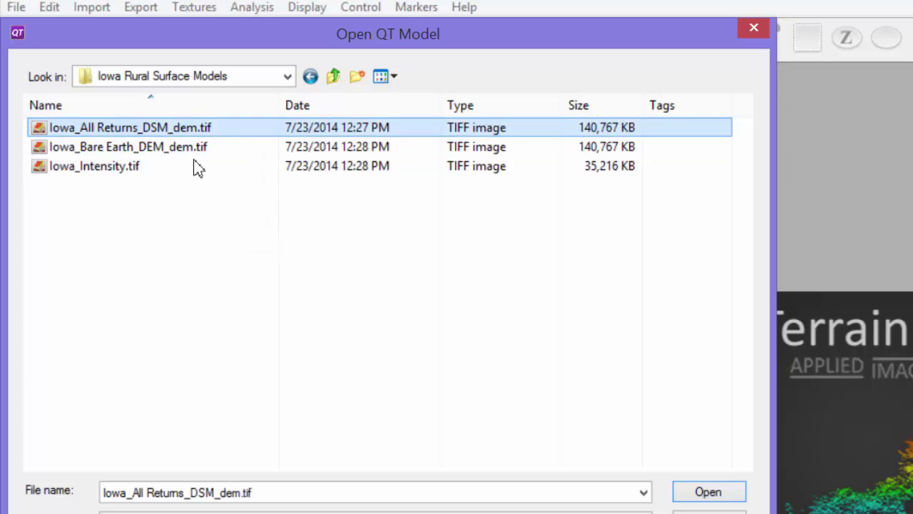
pyautogui.click(717, 493)
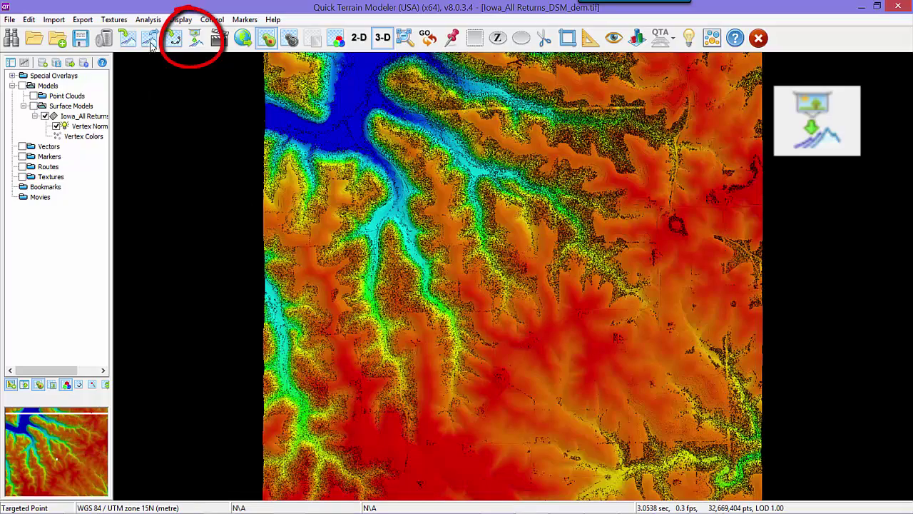
# - Load Rural_4Band_Mosaic.tif from the Iowa Rural 4Band Imagery folder as a texture over the surface model
pyautogui.click(197, 43)
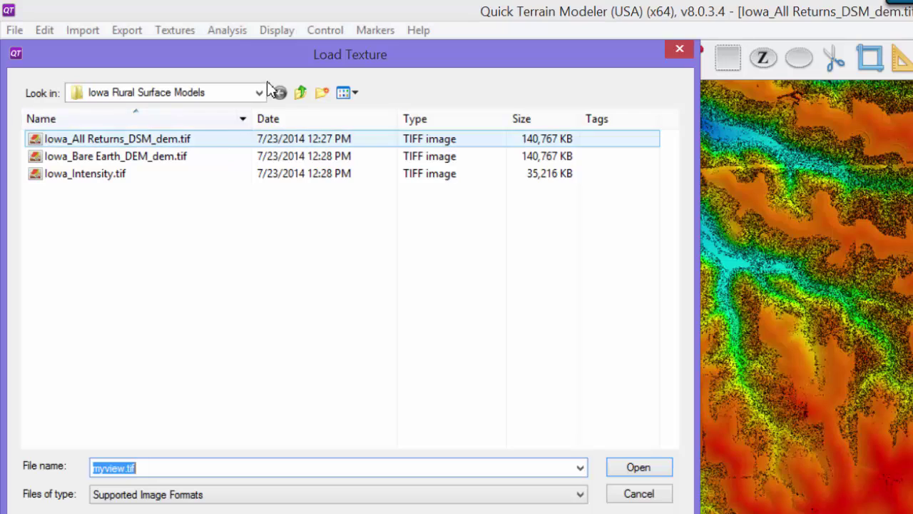
pyautogui.click(300, 93)
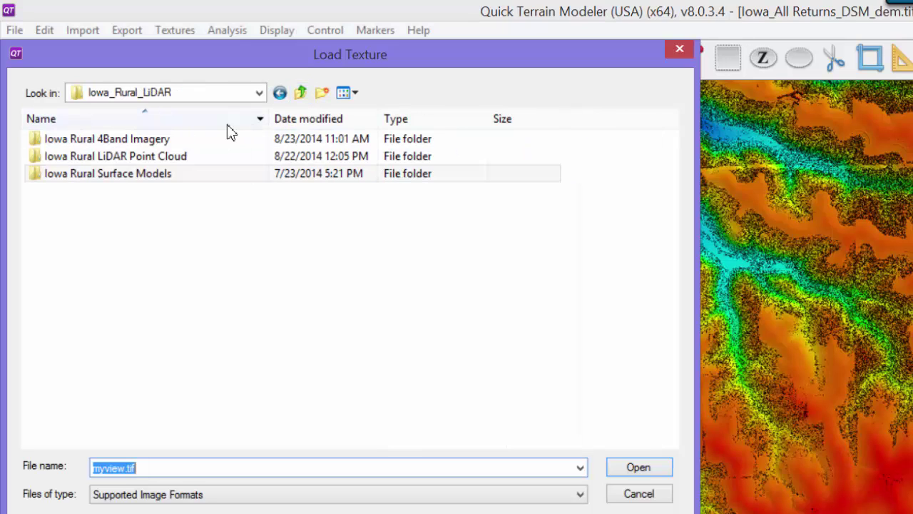
pyautogui.click(123, 140)
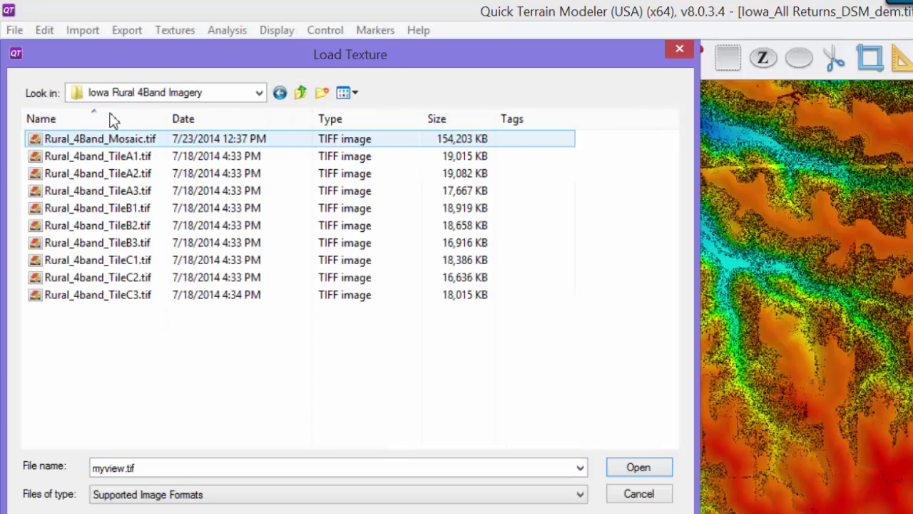
pyautogui.click(143, 143)
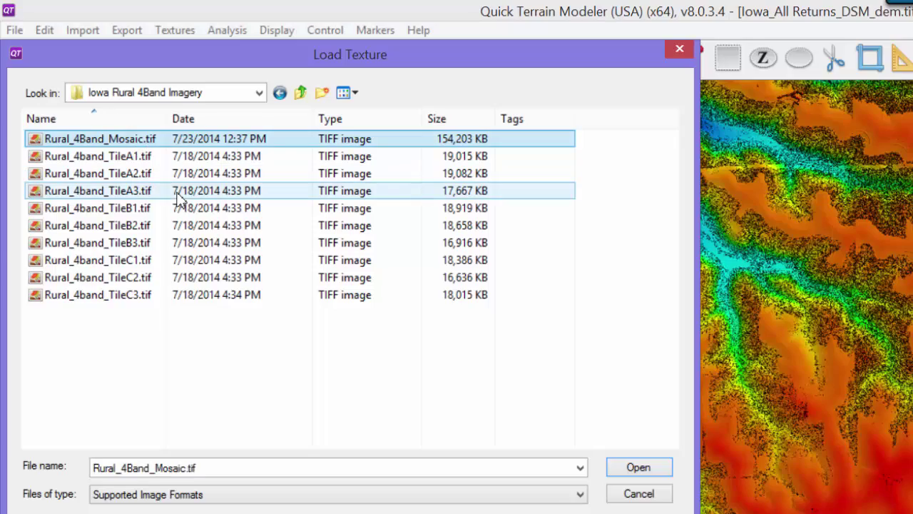
pyautogui.click(639, 467)
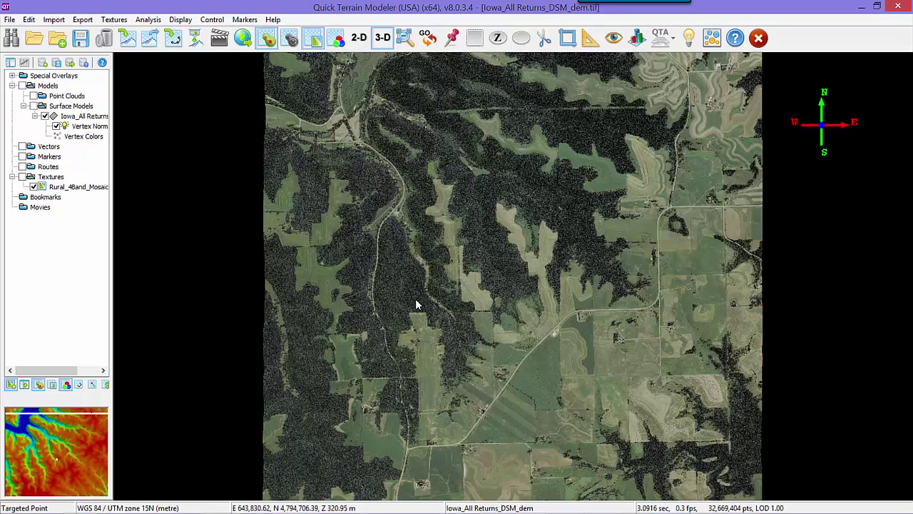
# - Examine the Model Search Tool's image search for the Iowa_Rural_LiDAR directory and leave it again
pyautogui.press('f')
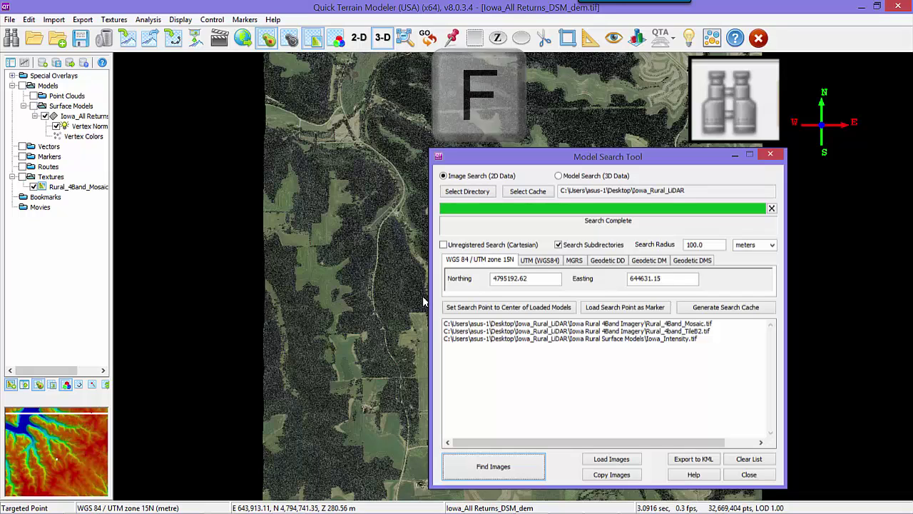
pyautogui.press('Escape')
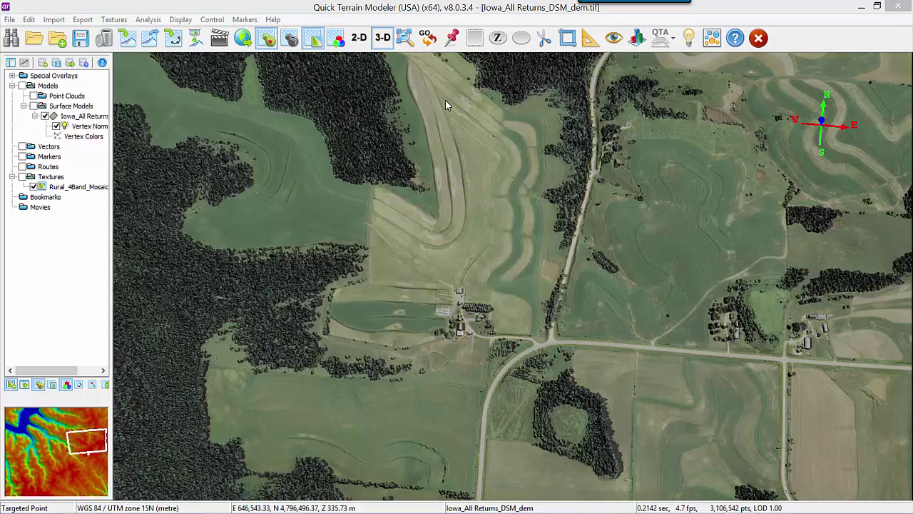
# - Place a marker in the field just north of the farm buildings above the road junction
pyautogui.click(451, 39)
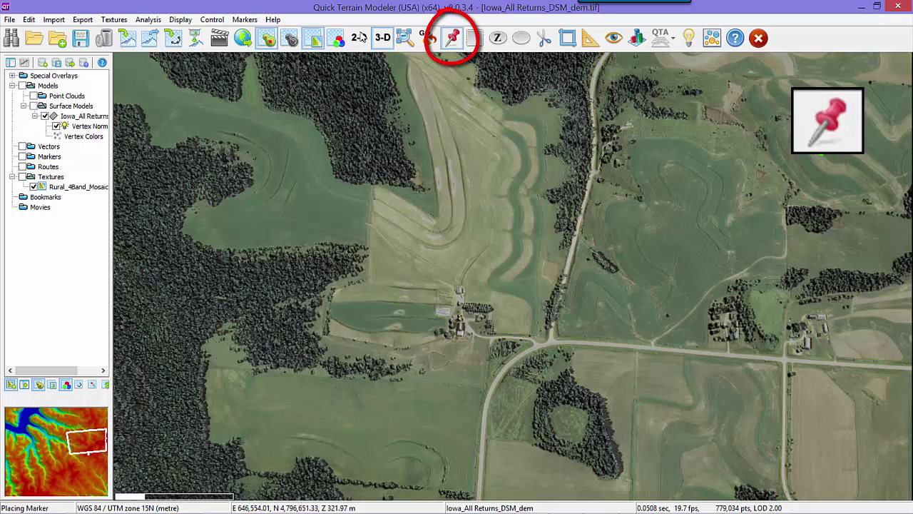
pyautogui.click(464, 129)
pyautogui.moveTo(466, 165); pyautogui.dragTo(458, 272)
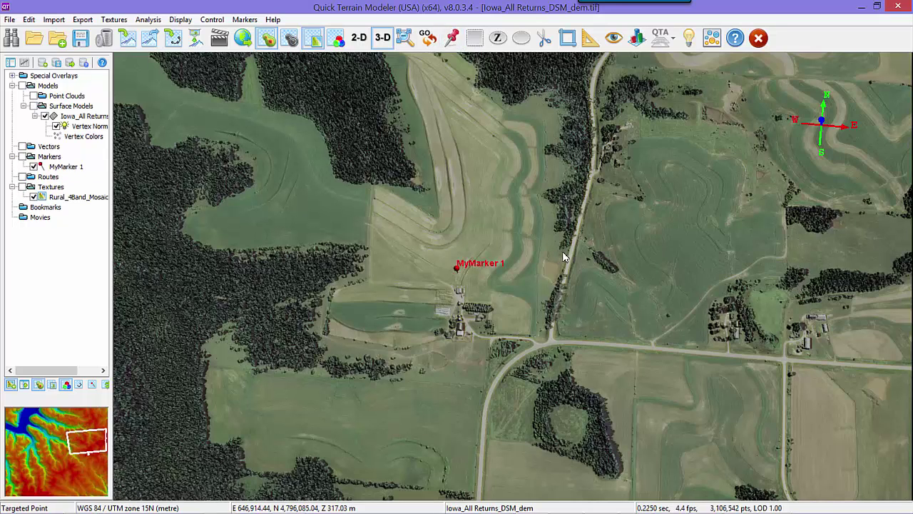
# - Place three more markers northeast of the first one, running northwest across the striped field
pyautogui.press('m')
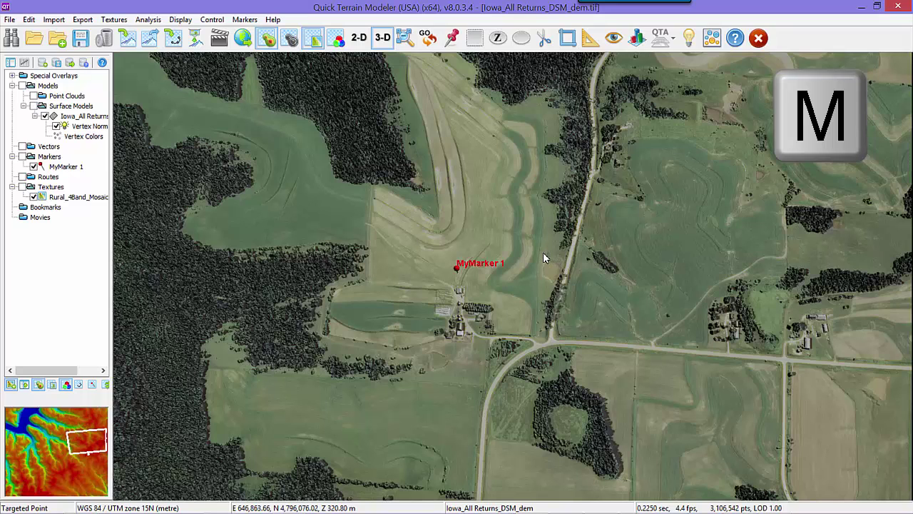
pyautogui.click(532, 258)
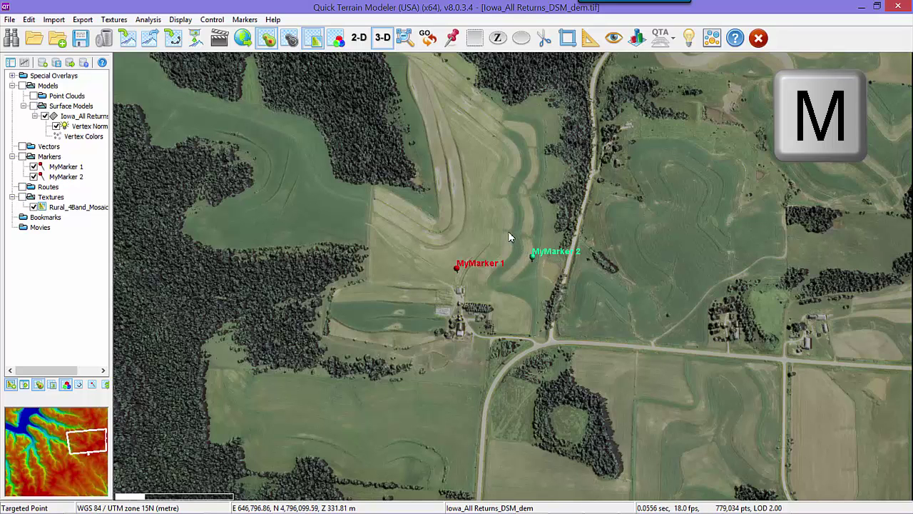
pyautogui.click(404, 184)
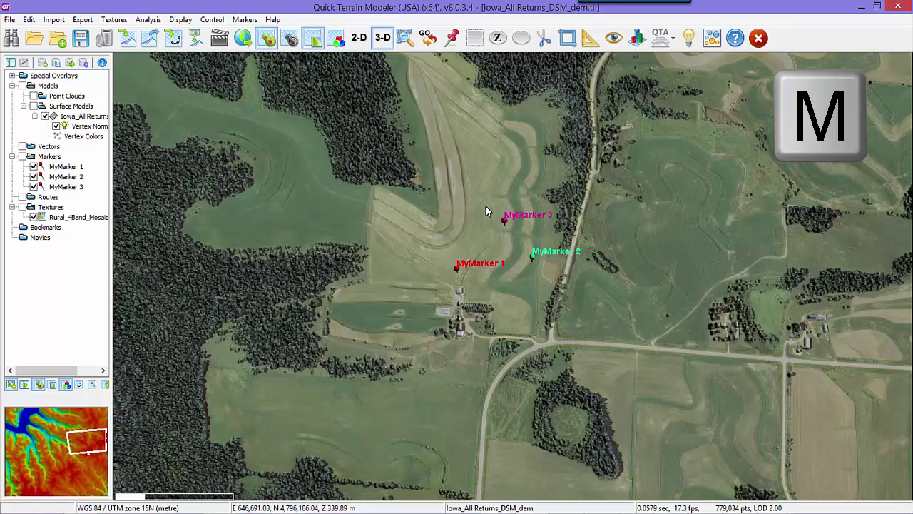
pyautogui.click(485, 185)
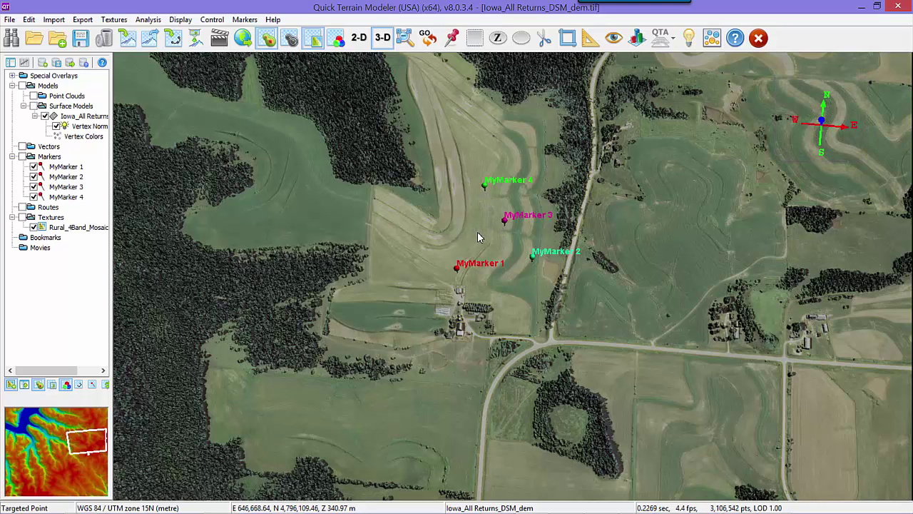
pyautogui.click(429, 41)
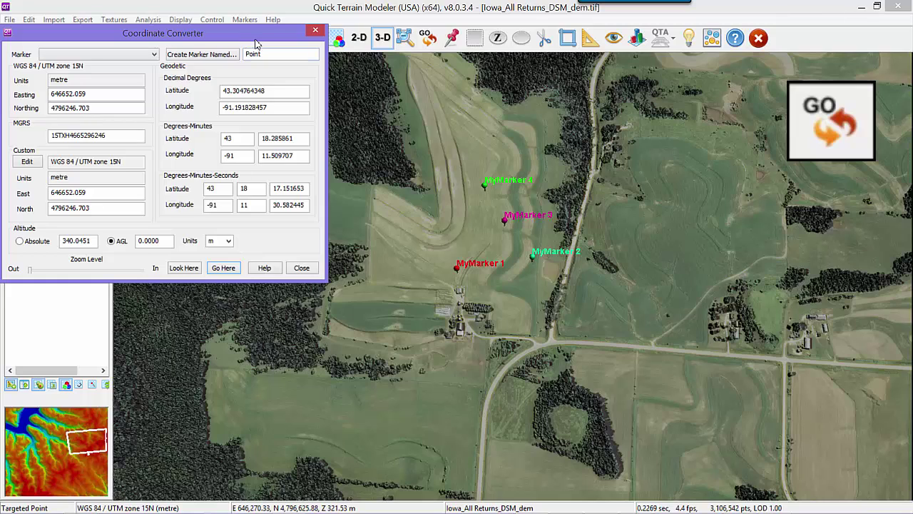
pyautogui.moveTo(256, 45); pyautogui.dragTo(355, 107)
pyautogui.click(167, 200)
pyautogui.doubleClick(146, 200)
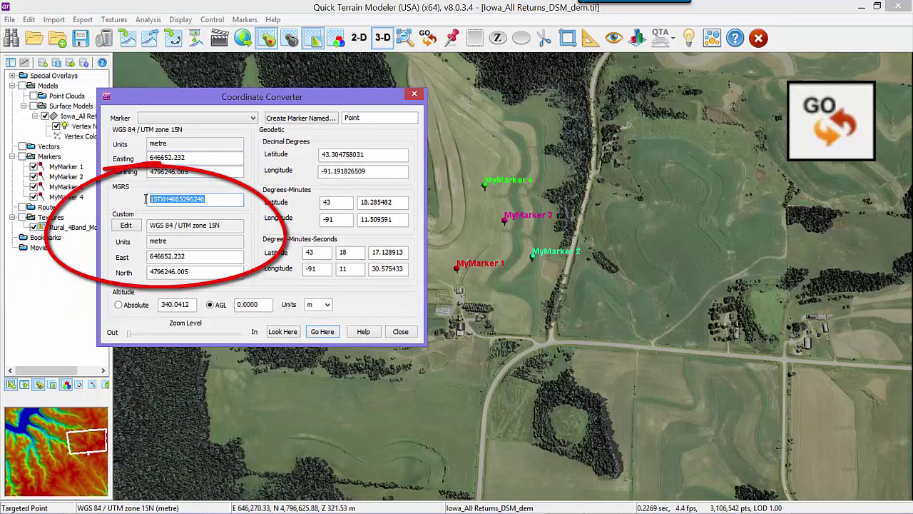
pyautogui.click(310, 120)
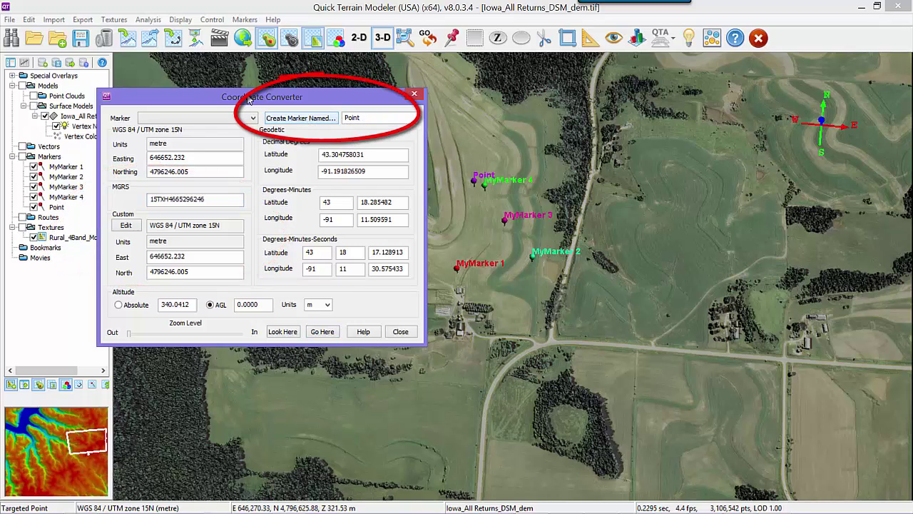
pyautogui.moveTo(457, 209); pyautogui.dragTo(469, 205)
pyautogui.scroll(3, 470, 204)
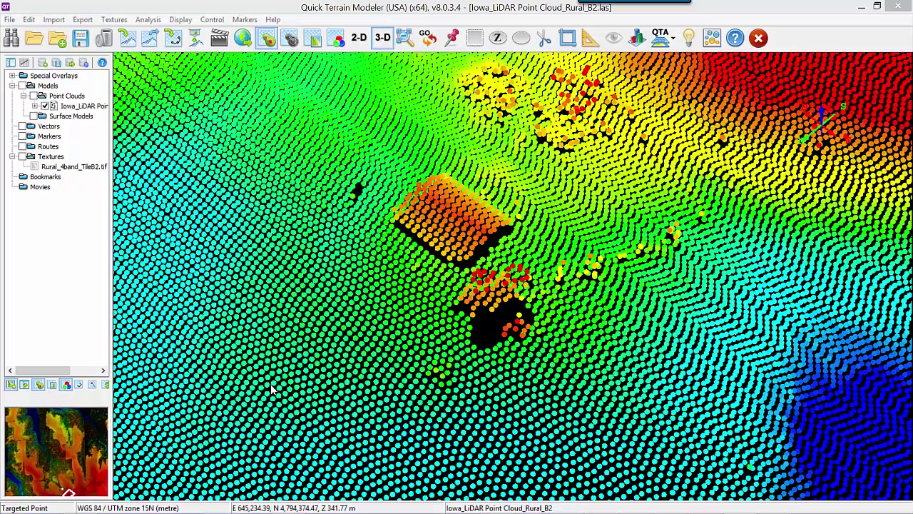
# - Query a point on top of the red cluster hovering above the terrain in the point cloud and create a marker there
pyautogui.moveTo(293, 403); pyautogui.dragTo(488, 304)
pyautogui.press('shift')
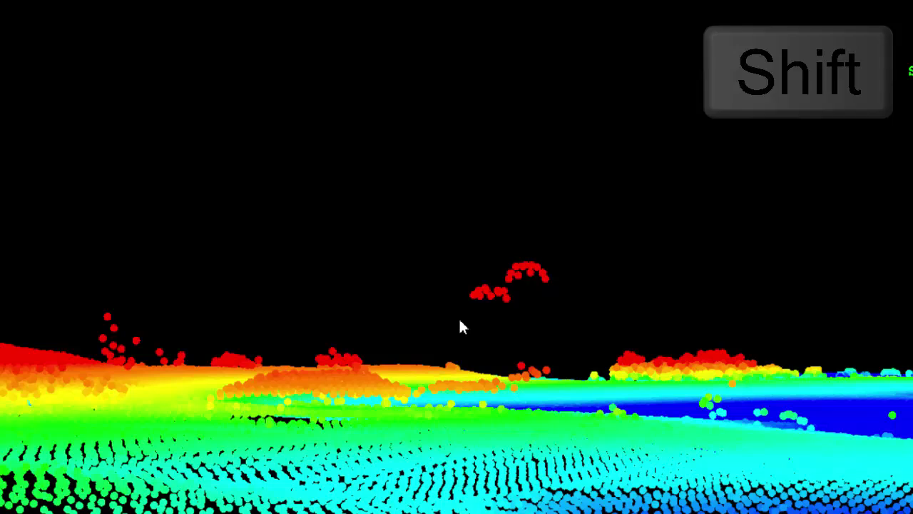
pyautogui.keyDown('shift'); pyautogui.click(526, 270); pyautogui.keyUp('shift')
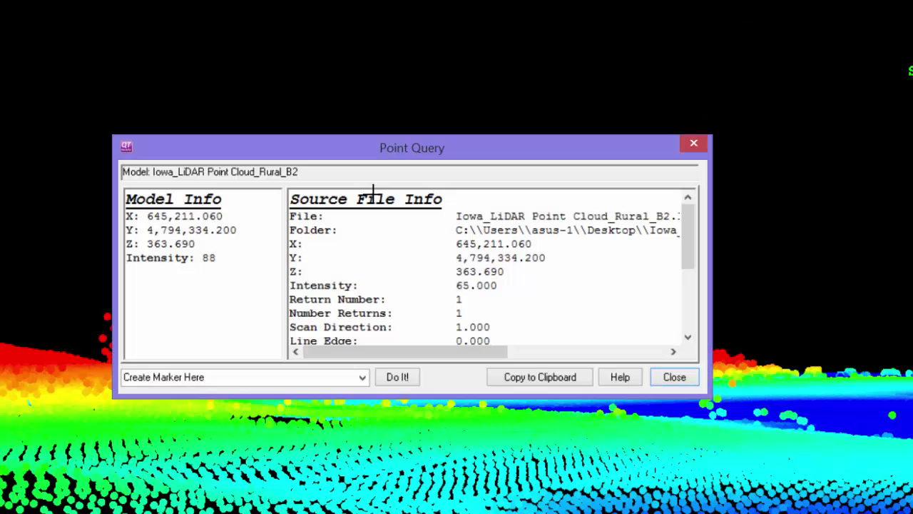
pyautogui.click(410, 383)
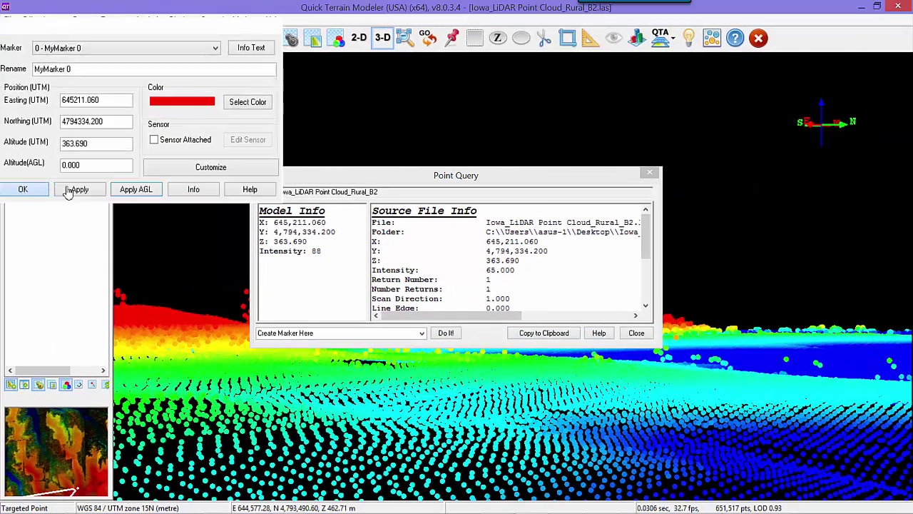
pyautogui.click(68, 191)
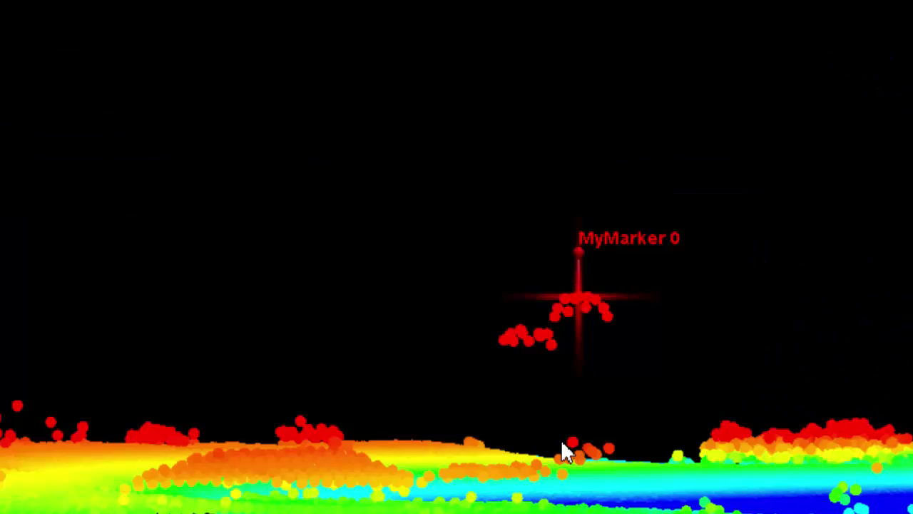
pyautogui.moveTo(562, 443); pyautogui.dragTo(445, 449)
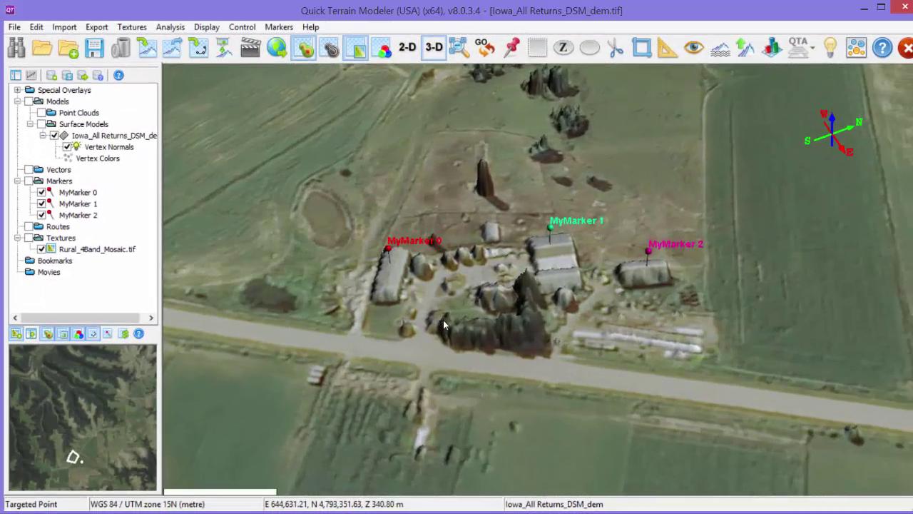
# - Move MyMarker 0 from the roof of the long building to the dirt track beside the pond
pyautogui.moveTo(443, 320); pyautogui.dragTo(392, 268)
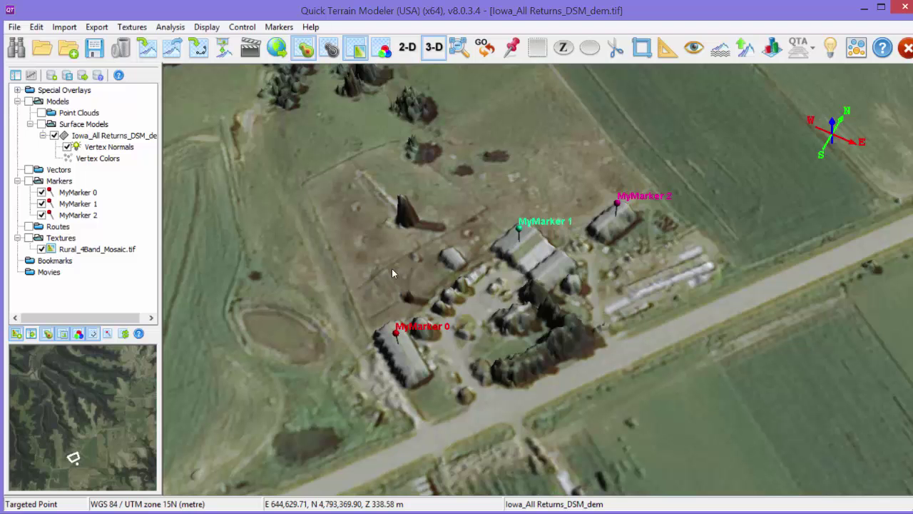
pyautogui.moveTo(521, 343); pyautogui.dragTo(481, 333)
pyautogui.scroll(2, 481, 333)
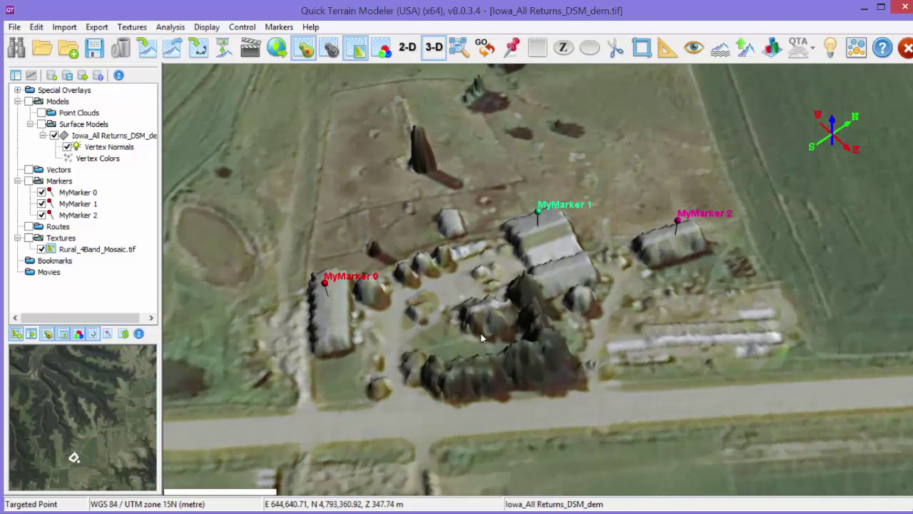
pyautogui.moveTo(485, 332); pyautogui.dragTo(507, 332, button='right')
pyautogui.moveTo(501, 333); pyautogui.dragTo(486, 312)
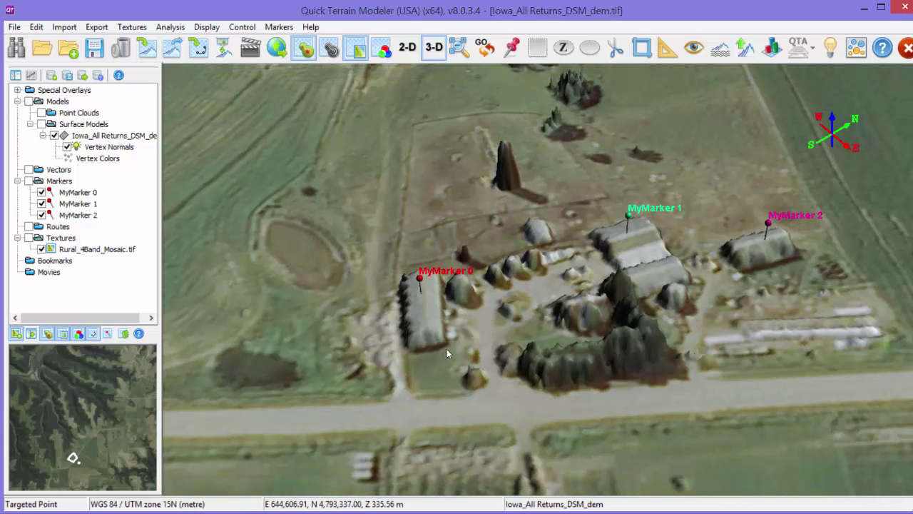
pyautogui.scroll(3, 471, 351)
pyautogui.press('k')
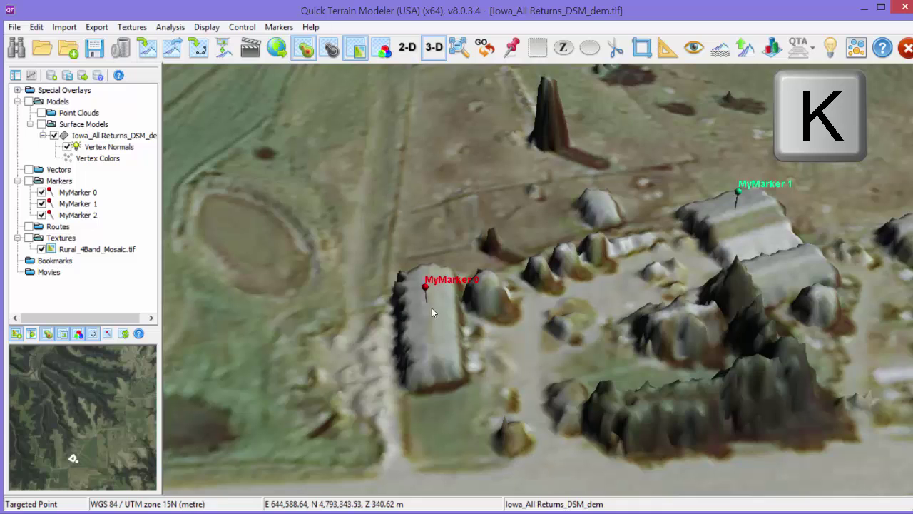
pyautogui.moveTo(426, 302)
pyautogui.mouseDown()
pyautogui.moveTo(436, 294)
pyautogui.moveTo(433, 238)
pyautogui.moveTo(445, 214)
pyautogui.moveTo(369, 241)
pyautogui.mouseUp()
pyautogui.moveTo(554, 238); pyautogui.dragTo(486, 351)
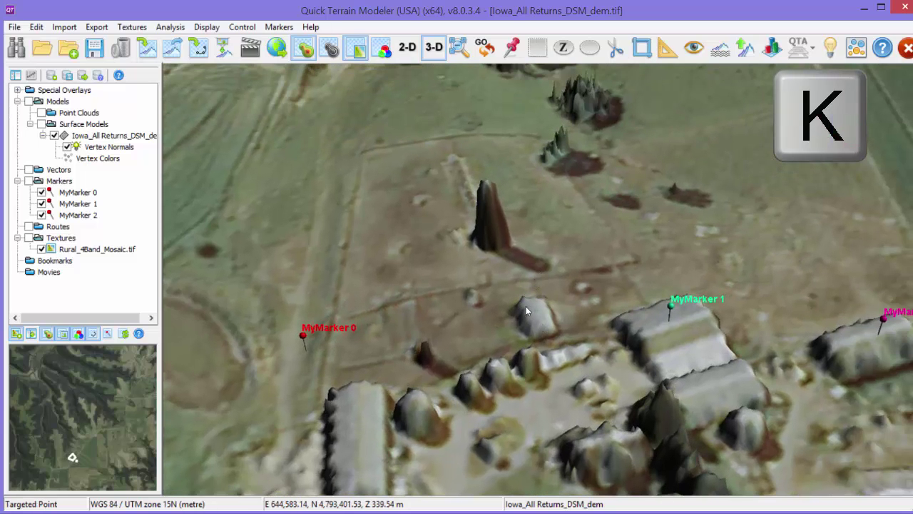
pyautogui.moveTo(523, 409); pyautogui.dragTo(481, 304)
pyautogui.scroll(-3, 483, 301)
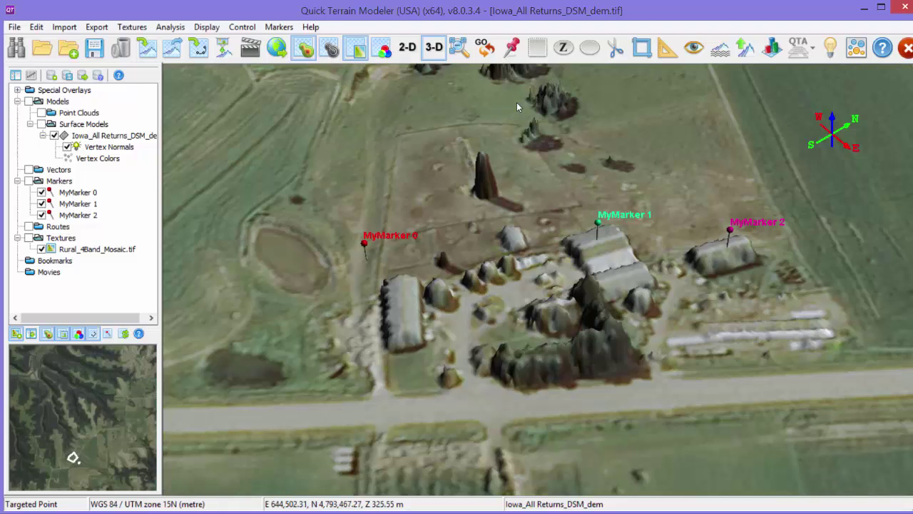
# - Add coordinates to the marker labels in the global marker options
pyautogui.rightClick(516, 48)
pyautogui.rightClick(512, 47)
pyautogui.moveTo(72, 35); pyautogui.dragTo(184, 71)
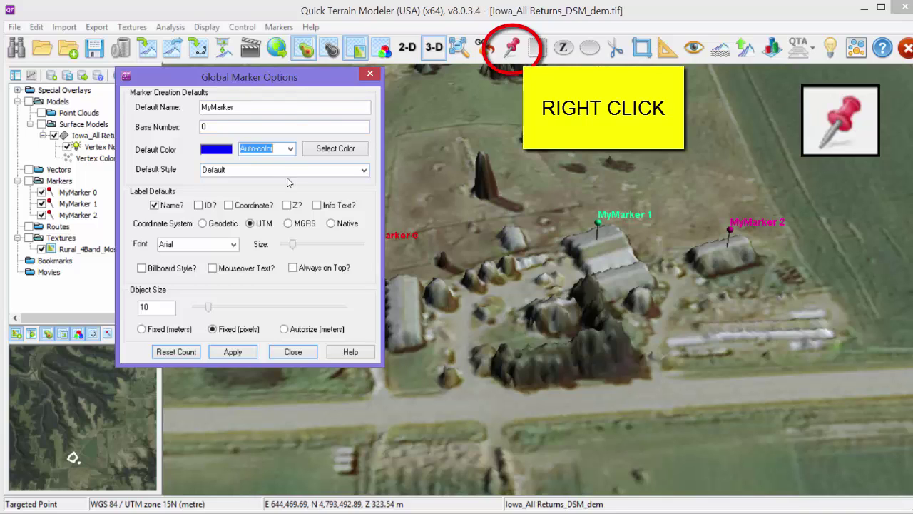
pyautogui.click(229, 205)
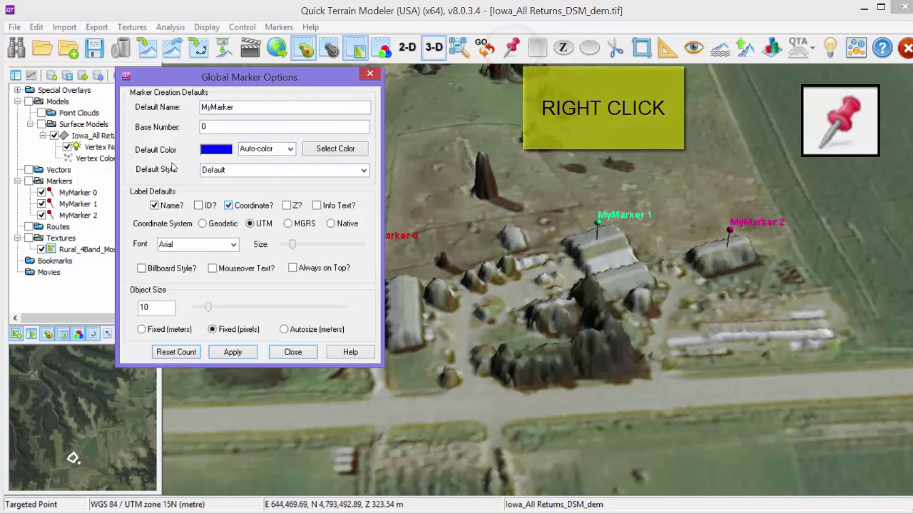
pyautogui.click(231, 353)
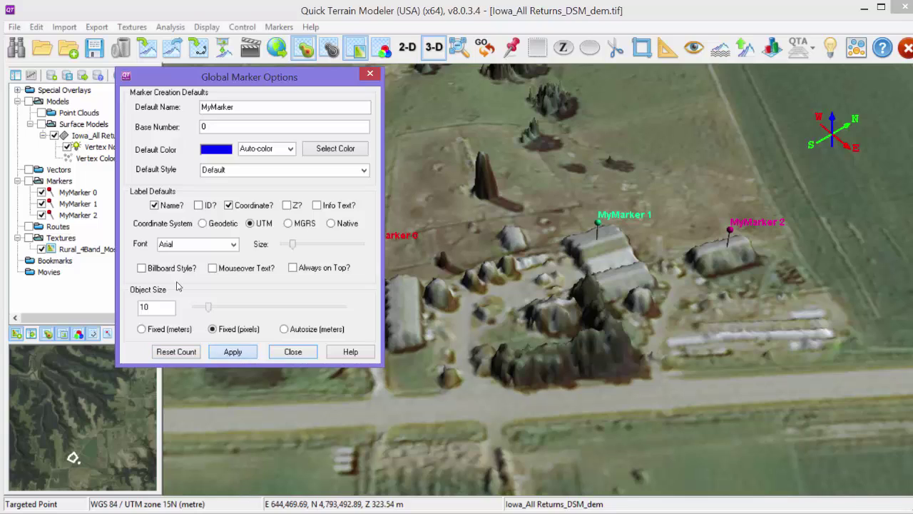
# - Apply the billboard style to the marker labels and check them around the farm buildings
pyautogui.click(142, 268)
pyautogui.click(233, 352)
pyautogui.moveTo(529, 320)
pyautogui.mouseDown()
pyautogui.moveTo(461, 306)
pyautogui.moveTo(437, 279)
pyautogui.mouseUp()
pyautogui.scroll(2, 465, 306)
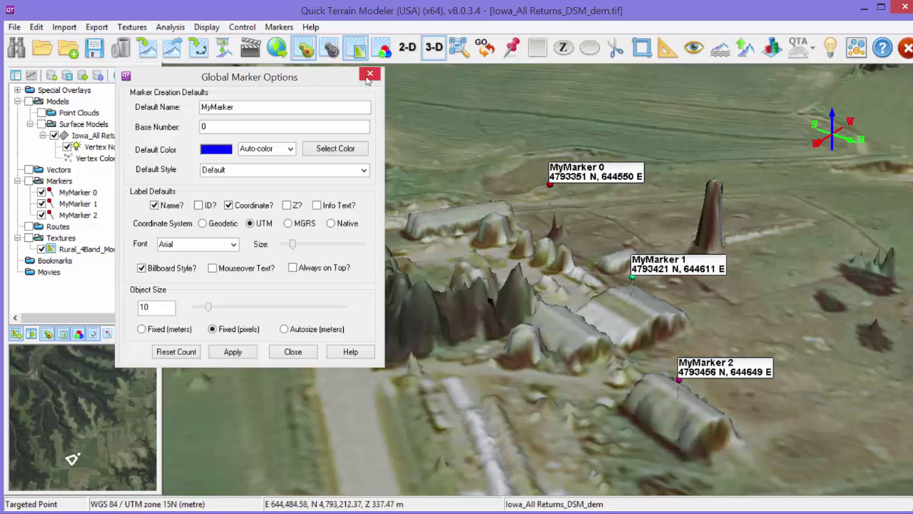
pyautogui.moveTo(262, 183); pyautogui.dragTo(293, 218)
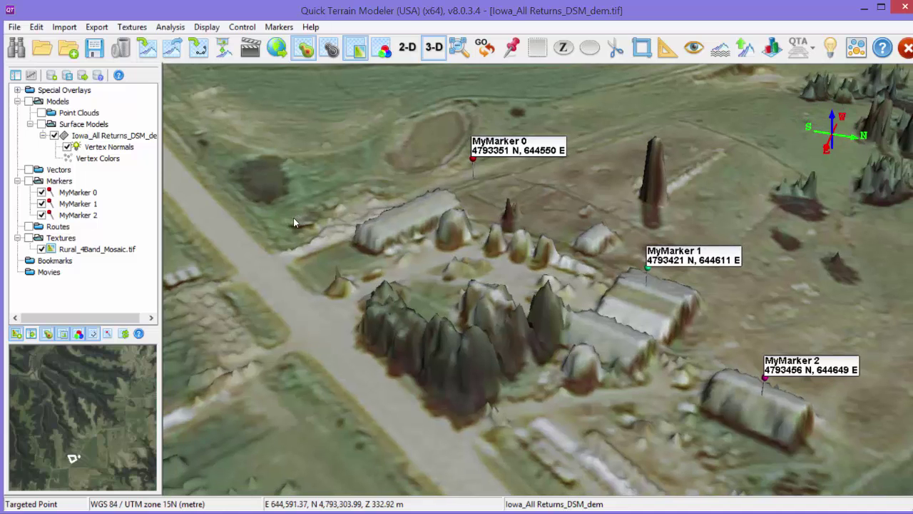
# - Rename the marker MyMarker 1 as New Name
pyautogui.rightClick(94, 206)
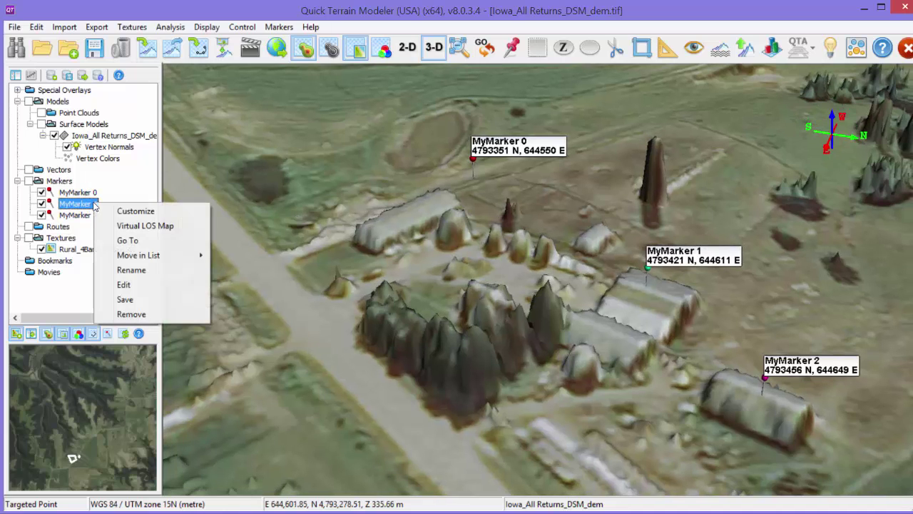
pyautogui.click(154, 271)
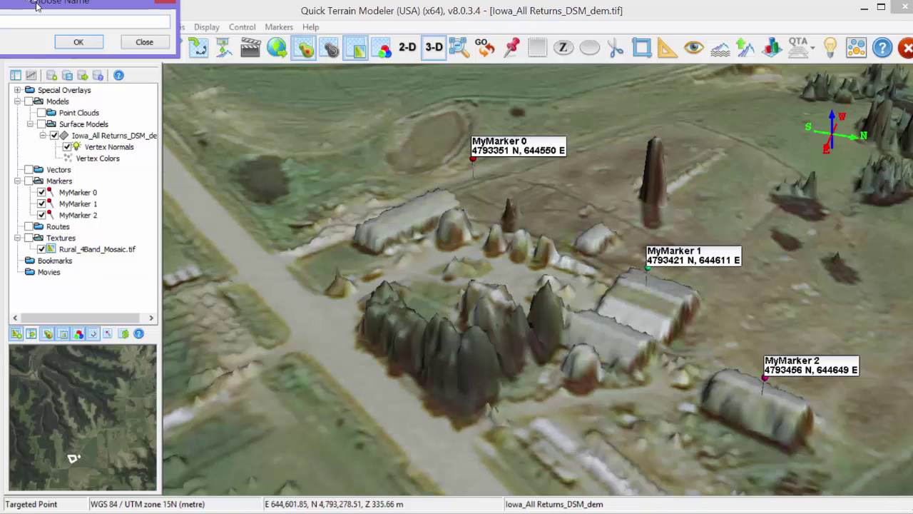
pyautogui.moveTo(252, 162); pyautogui.dragTo(178, 166)
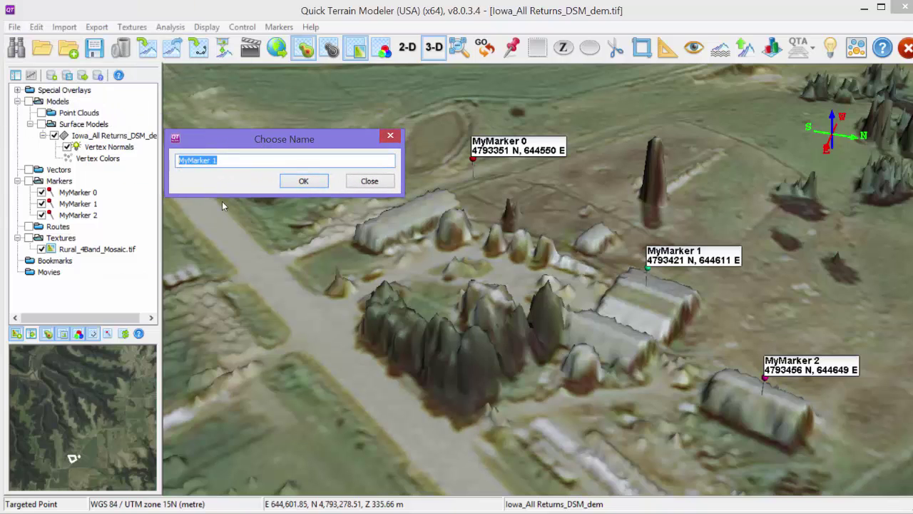
pyautogui.write('New Name')
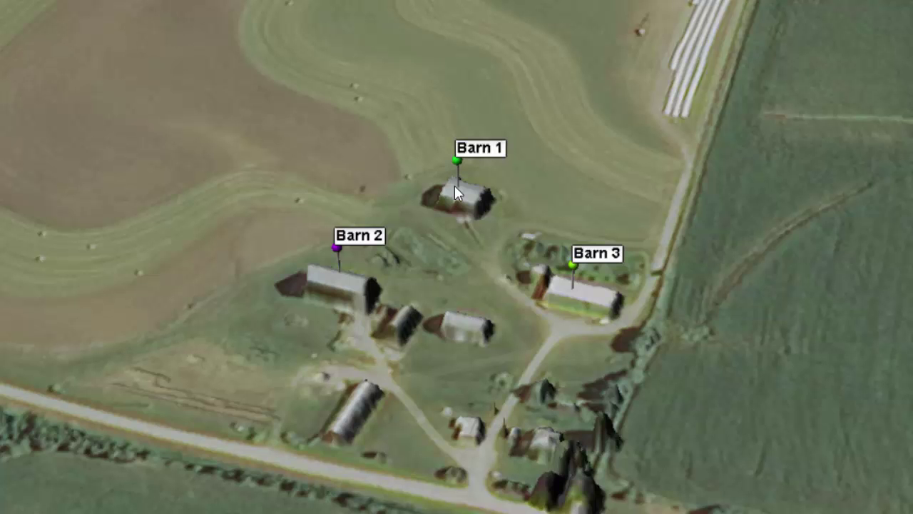
# - Create a single range ring with 500 m spacing centred at Barn 1, with Z sampled from the models
pyautogui.press('r')
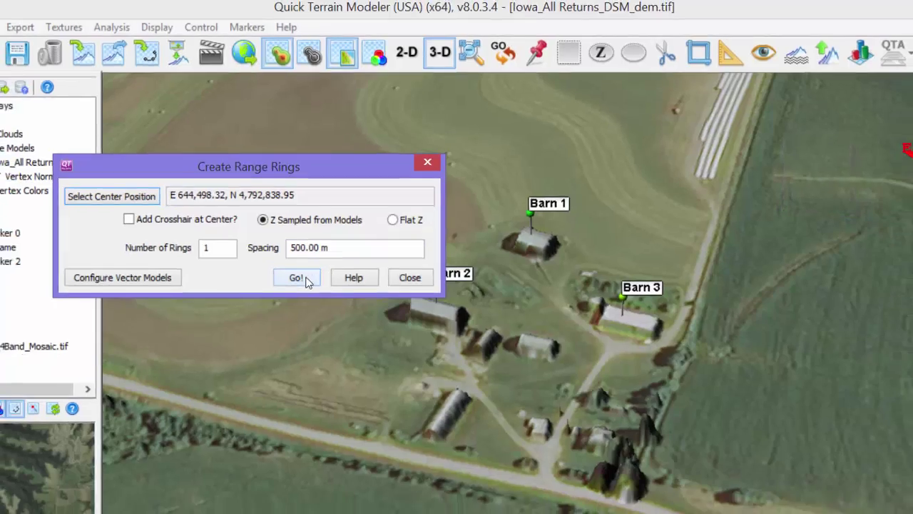
pyautogui.click(291, 287)
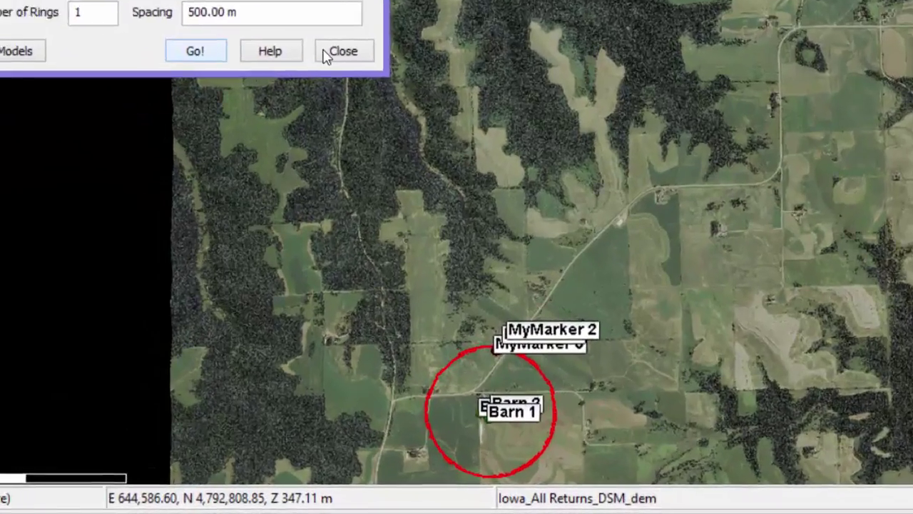
pyautogui.click(396, 190)
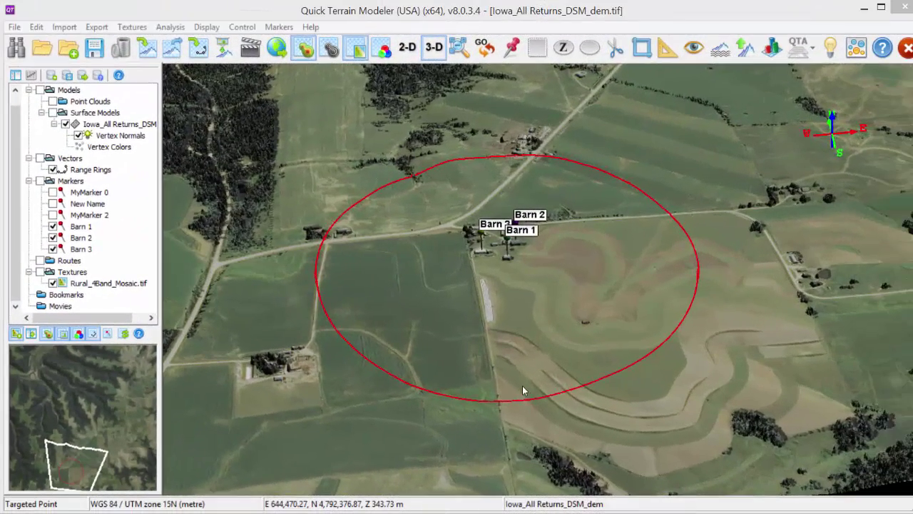
# - Save a quick bookmark of the oblique view over the range ring, move in close to the barns and recall it
pyautogui.moveTo(522, 386); pyautogui.dragTo(509, 402)
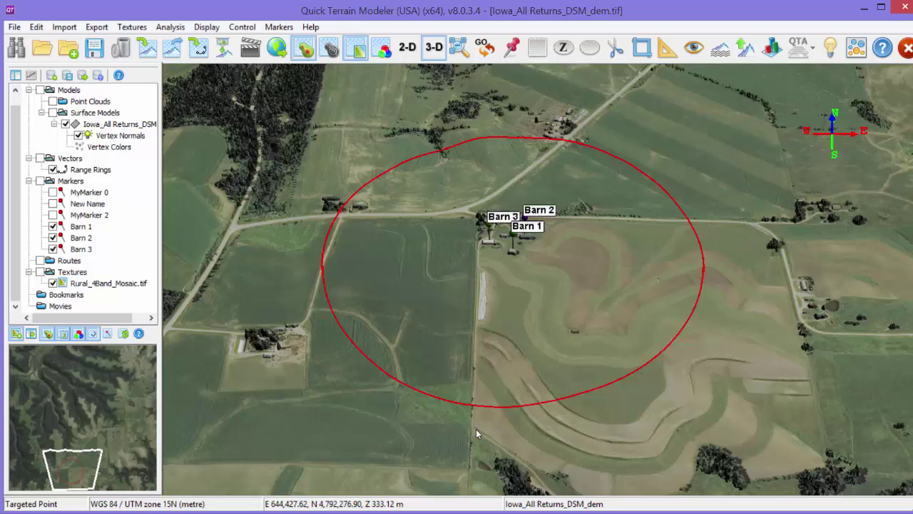
pyautogui.moveTo(475, 438); pyautogui.dragTo(442, 418)
pyautogui.press('q')
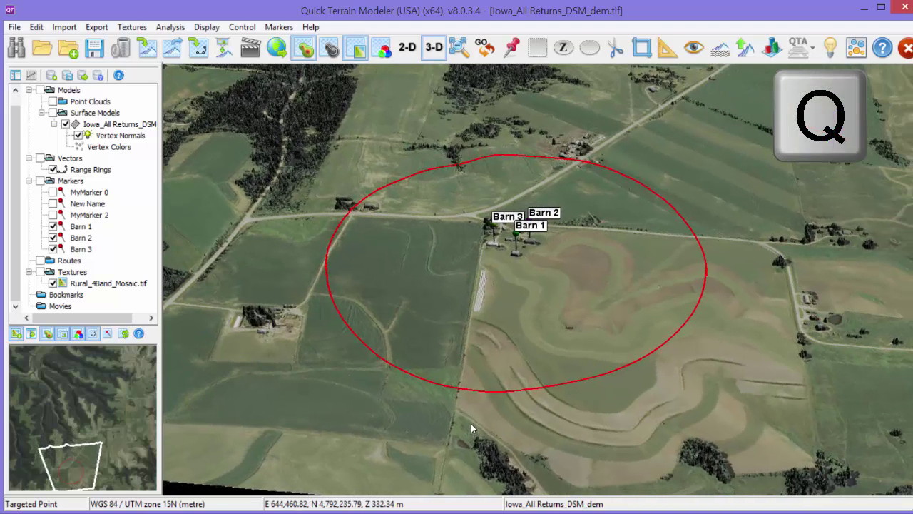
pyautogui.moveTo(487, 364); pyautogui.dragTo(617, 340)
pyautogui.press('q')
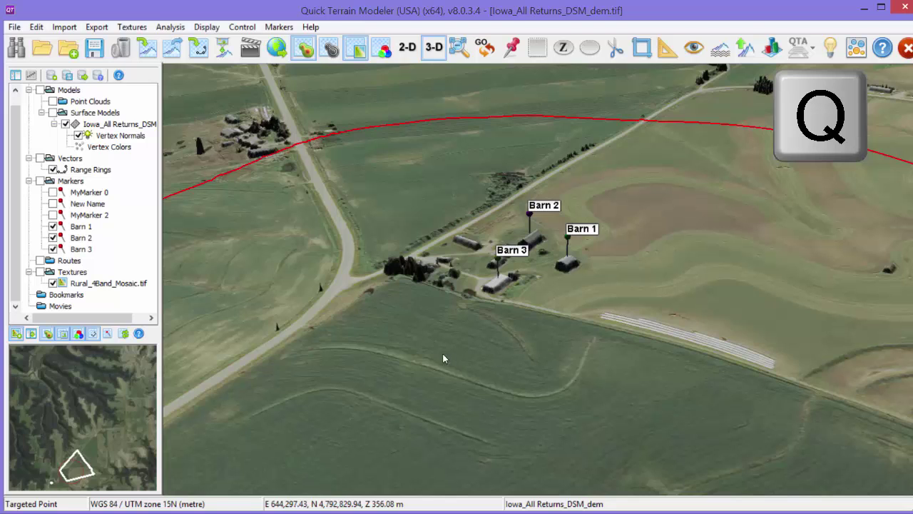
pyautogui.press('q')
# - Orbit the terrain to a different viewpoint and return to the saved view My Bookmark 1
pyautogui.moveTo(554, 352); pyautogui.dragTo(444, 356)
pyautogui.scroll(-5, 444, 356)
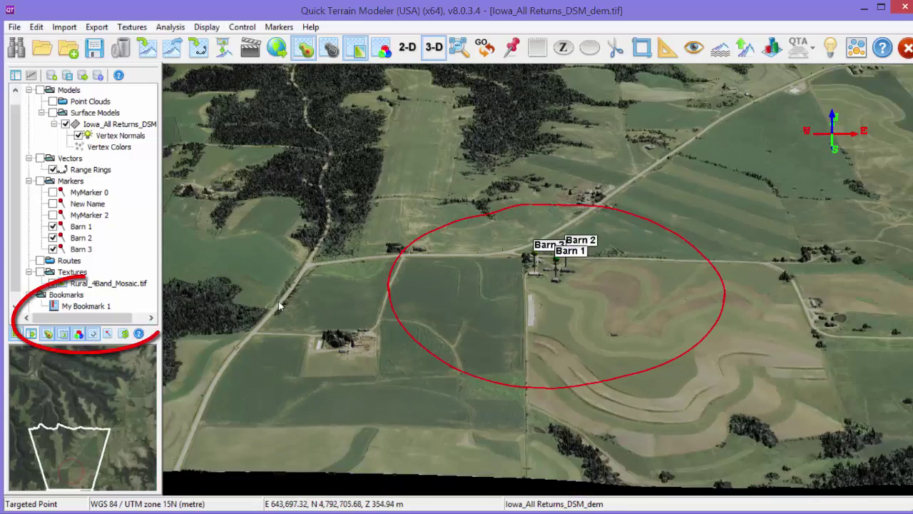
pyautogui.moveTo(352, 320)
pyautogui.mouseDown()
pyautogui.moveTo(519, 326)
pyautogui.moveTo(548, 304)
pyautogui.mouseUp()
pyautogui.doubleClick(85, 306)
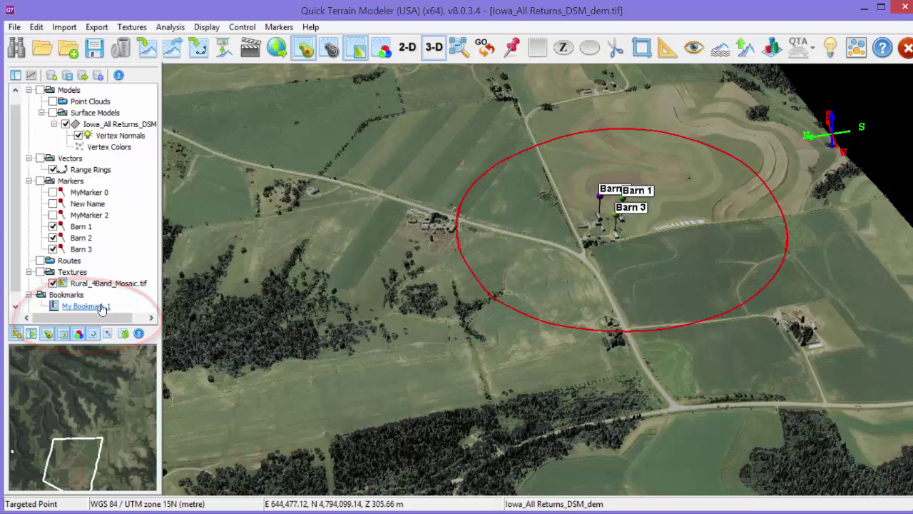